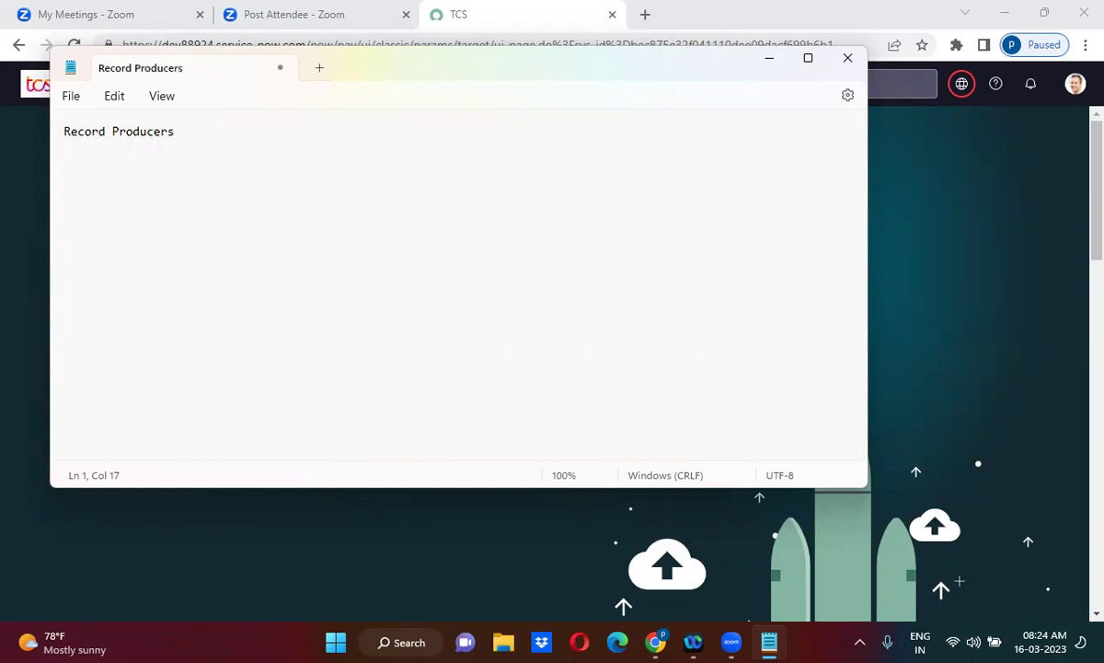
Add a colon after the heading "Record Producers" and insert three line breaks below it
{"action": "type", "text": ":"}
{"action": "key", "text": "Return"}
{"action": "key", "text": "Return"}
{"action": "key", "text": "Return"}
Replace the word "Producers" in the heading with "Creater", and undo the replacement
{"action": "triple_click", "coordinate": [66, 136]}
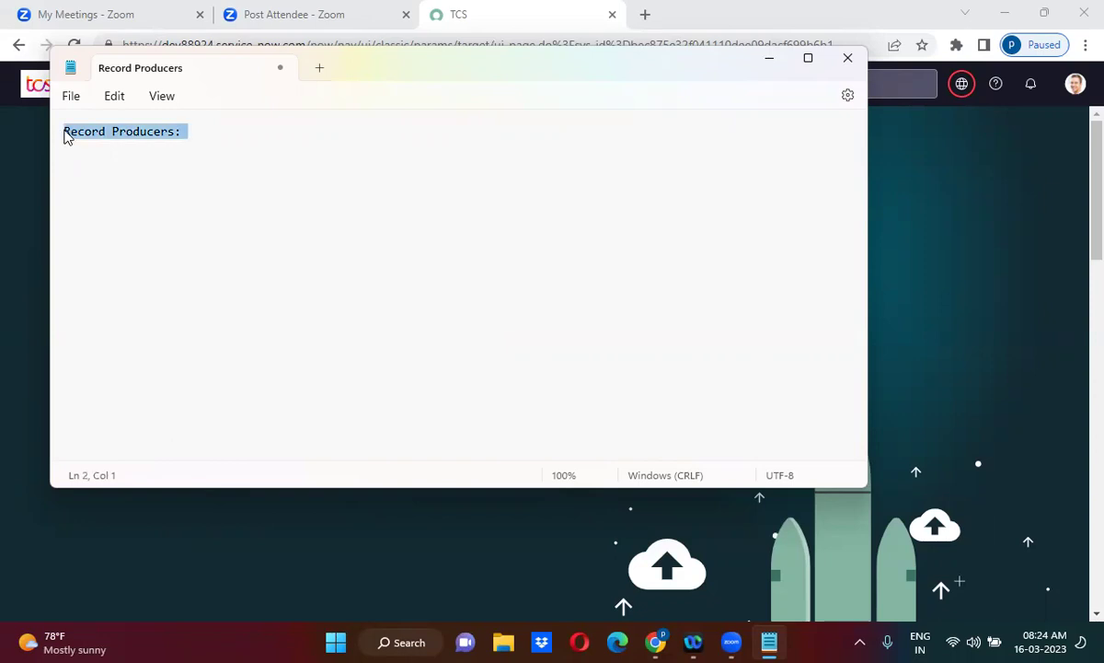
{"action": "left_click", "coordinate": [64, 132]}
{"action": "left_click_drag", "start_coordinate": [64, 132], "coordinate": [144, 130]}
{"action": "double_click", "coordinate": [145, 133]}
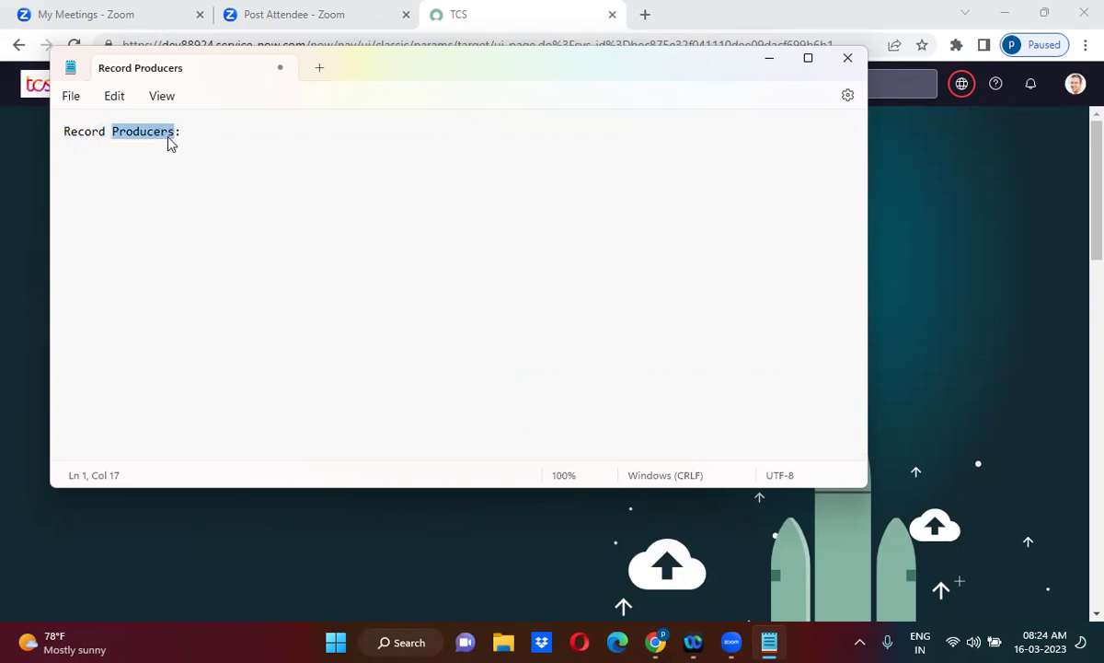
{"action": "key", "text": "BackSpace"}
{"action": "type", "text": "Creater"}
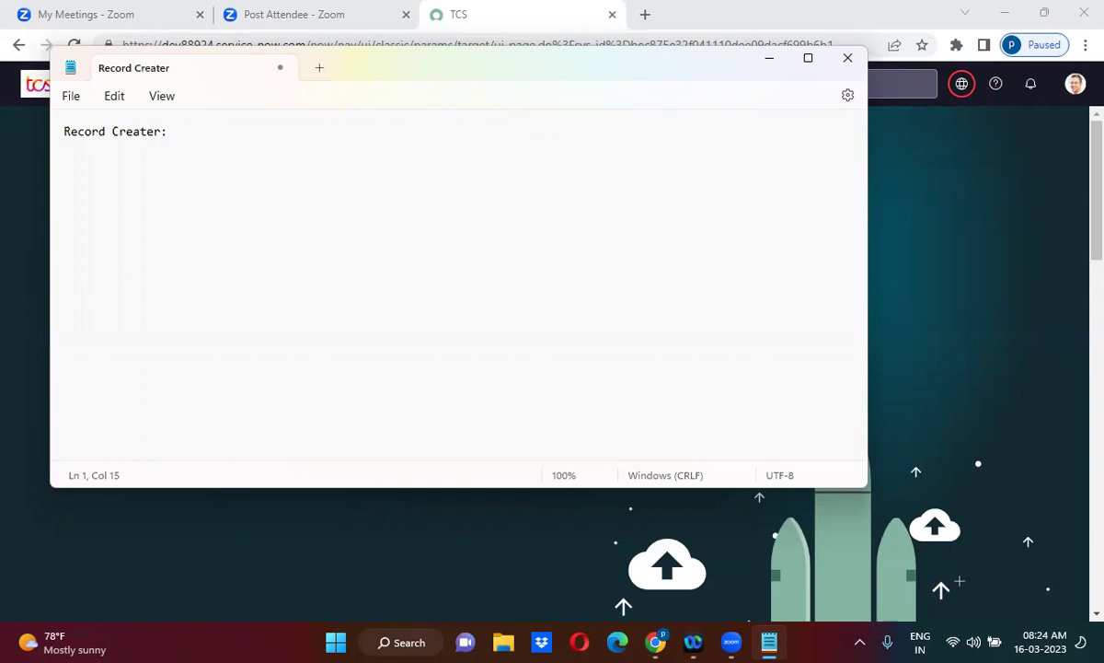
{"action": "key", "text": "ctrl+z"}
{"action": "key", "text": "ctrl+z"}
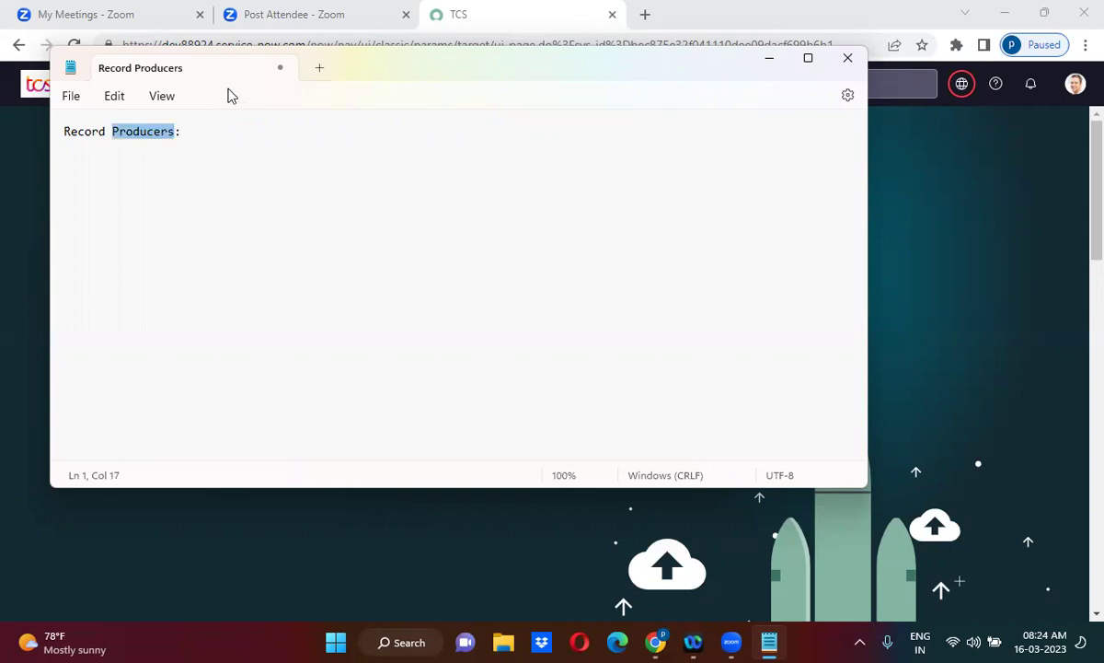
{"action": "left_click", "coordinate": [193, 121]}
Switch to ServiceNow in the browser, search the navigator for "maintain items" and open Maintain Items in a new tab
{"action": "left_click", "coordinate": [925, 241]}
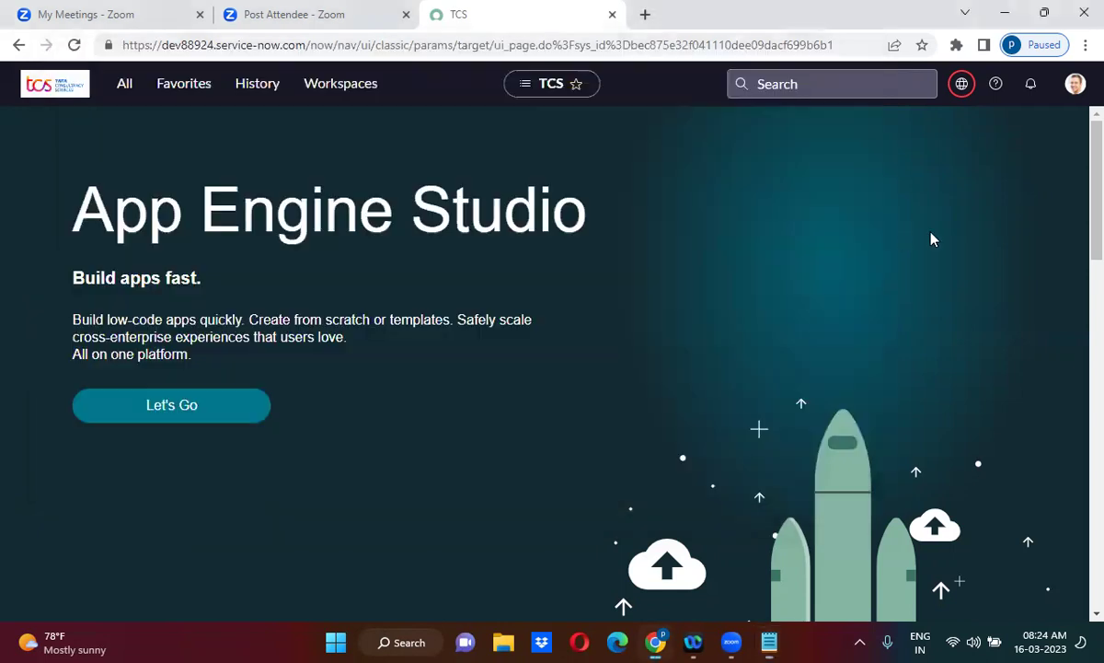
{"action": "left_click", "coordinate": [123, 89]}
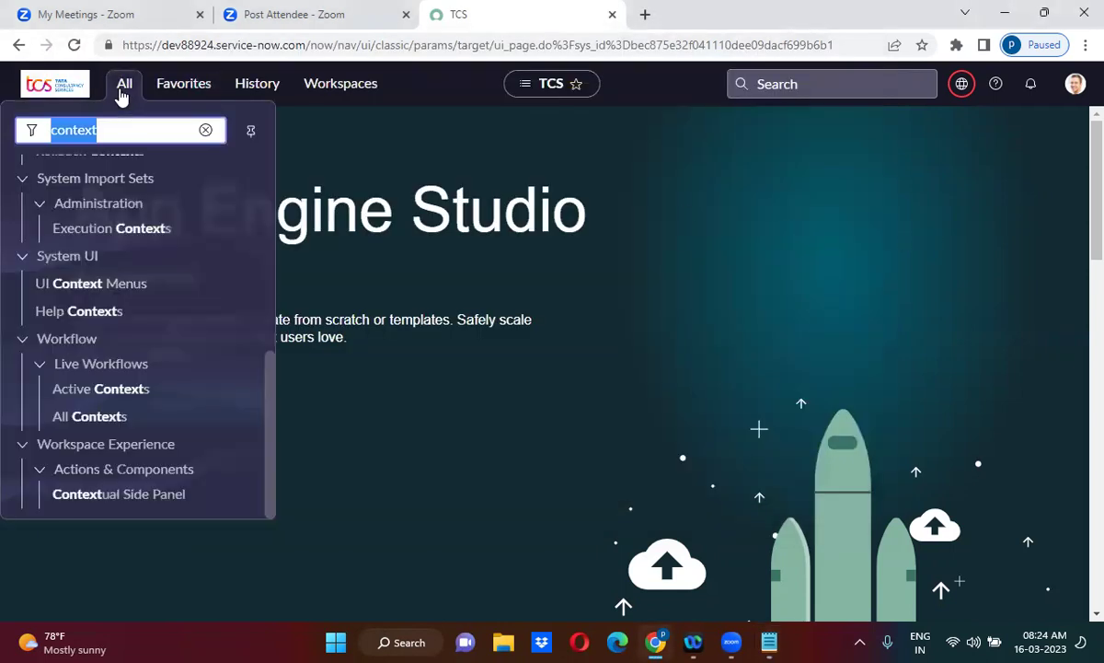
{"action": "type", "text": "maintain "}
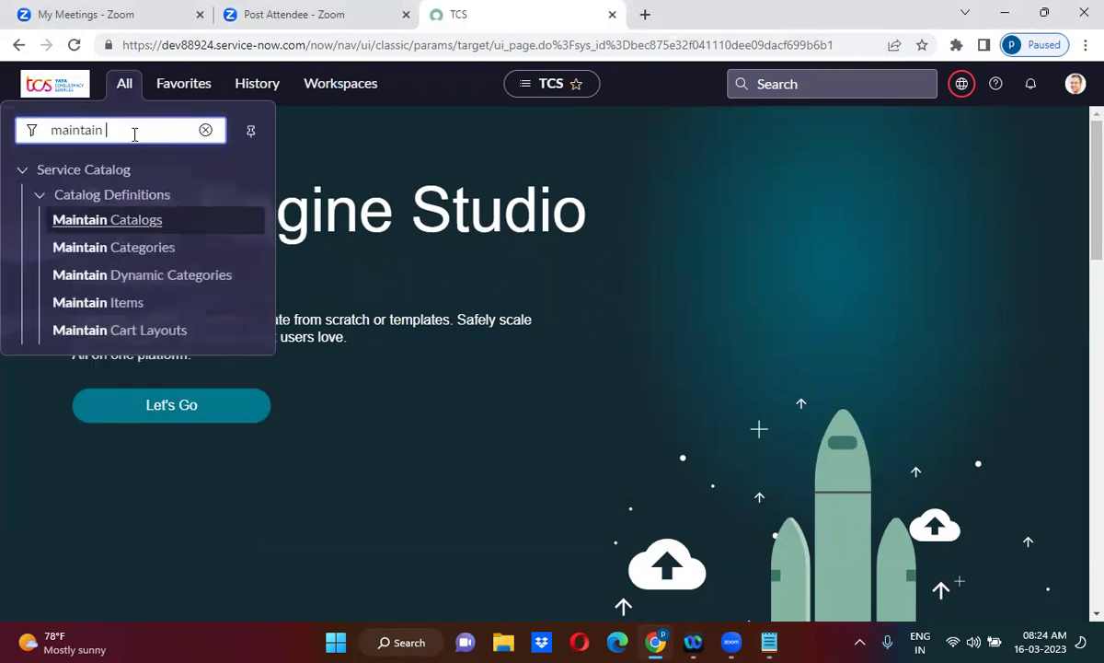
{"action": "type", "text": "items"}
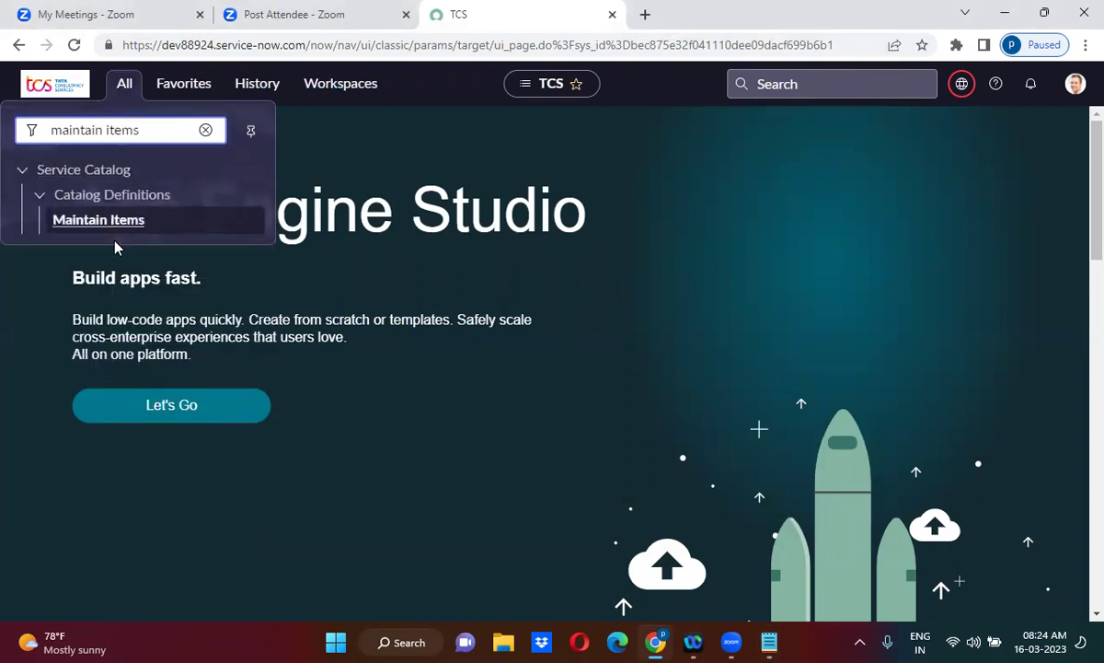
{"action": "middle_click", "coordinate": [107, 226]}
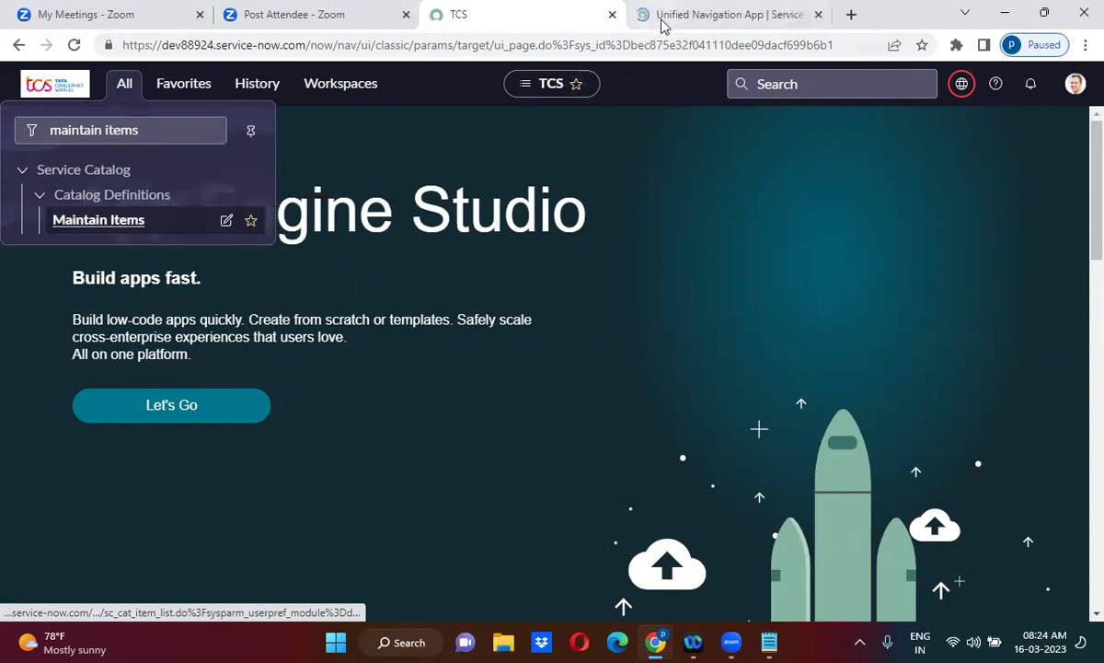
{"action": "left_click", "coordinate": [661, 21]}
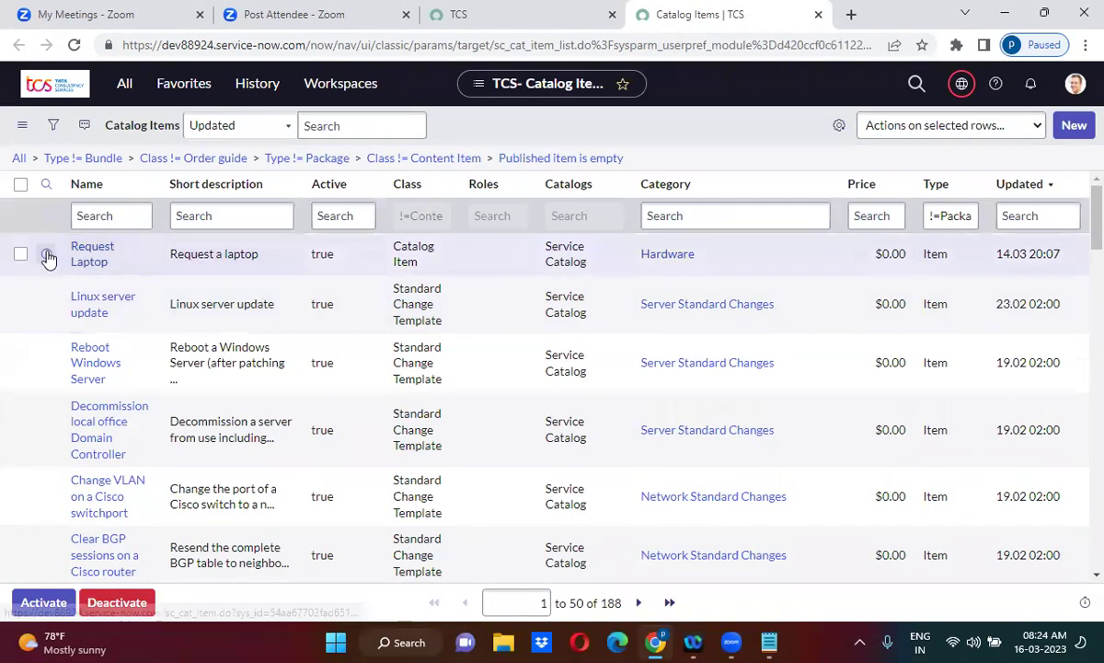
Open the Request Laptop catalog item in a new tab and launch its Try It preview
{"action": "right_click", "coordinate": [48, 257]}
{"action": "left_click", "coordinate": [111, 269]}
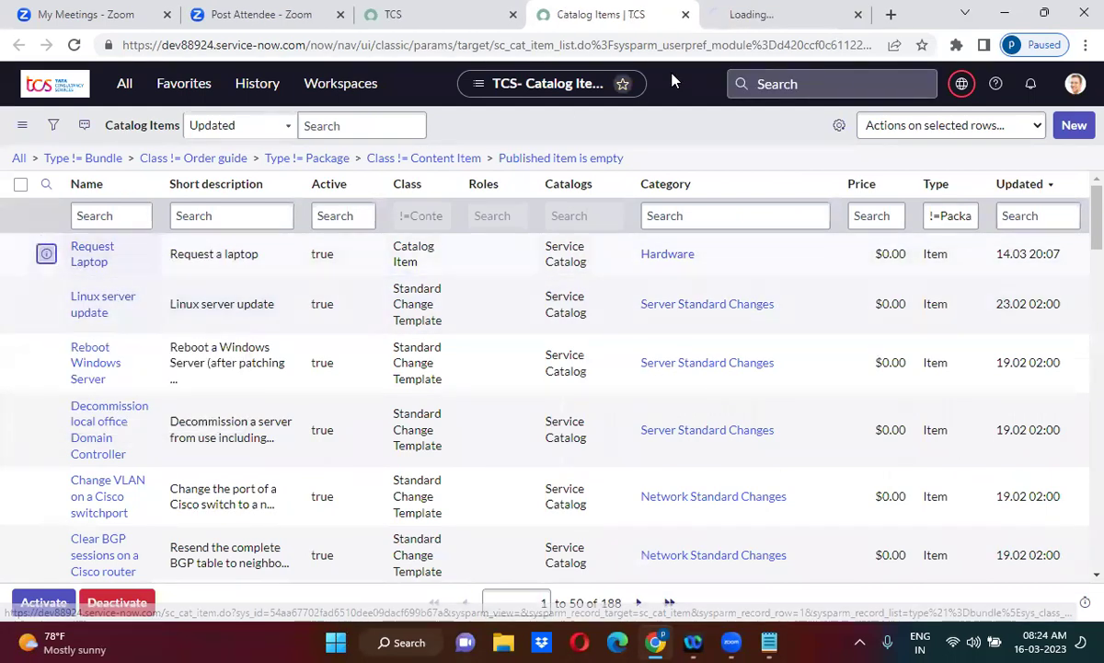
{"action": "left_click", "coordinate": [736, 11]}
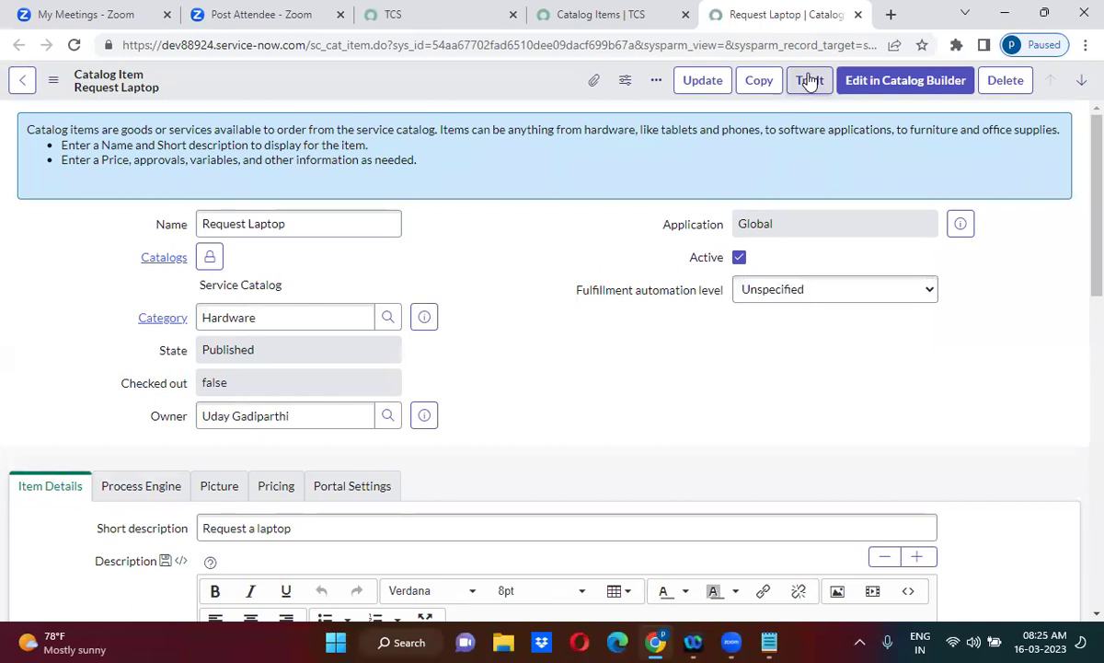
{"action": "left_click", "coordinate": [810, 81]}
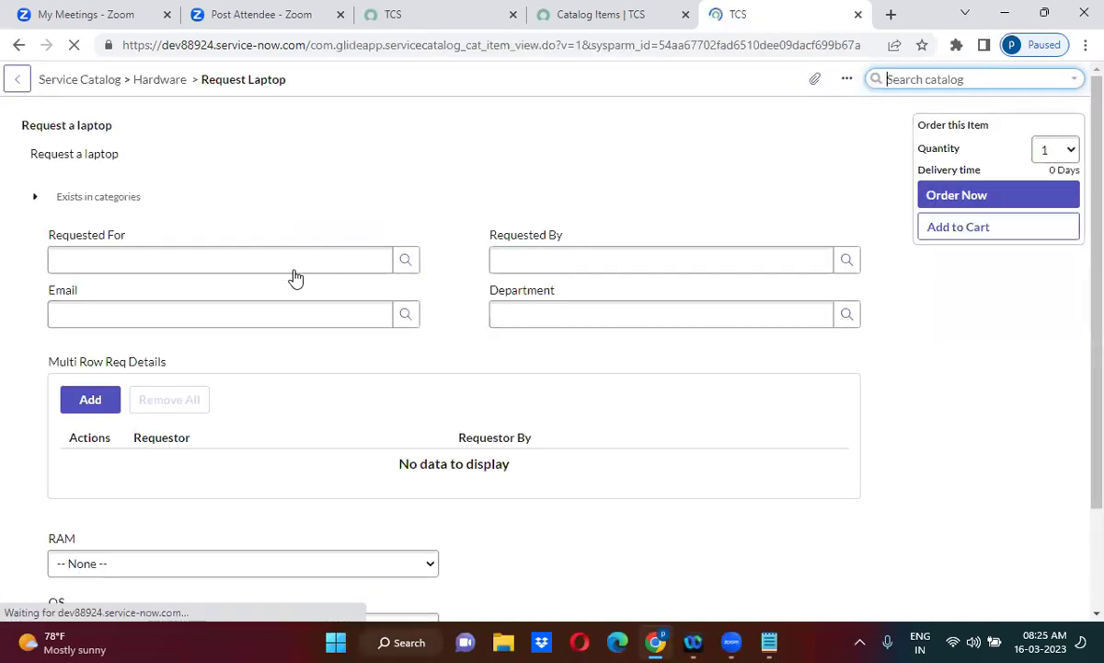
Choose a user in the Requested For field and preview that user's record details
{"action": "left_click", "coordinate": [242, 257]}
{"action": "type", "text": "abel"}
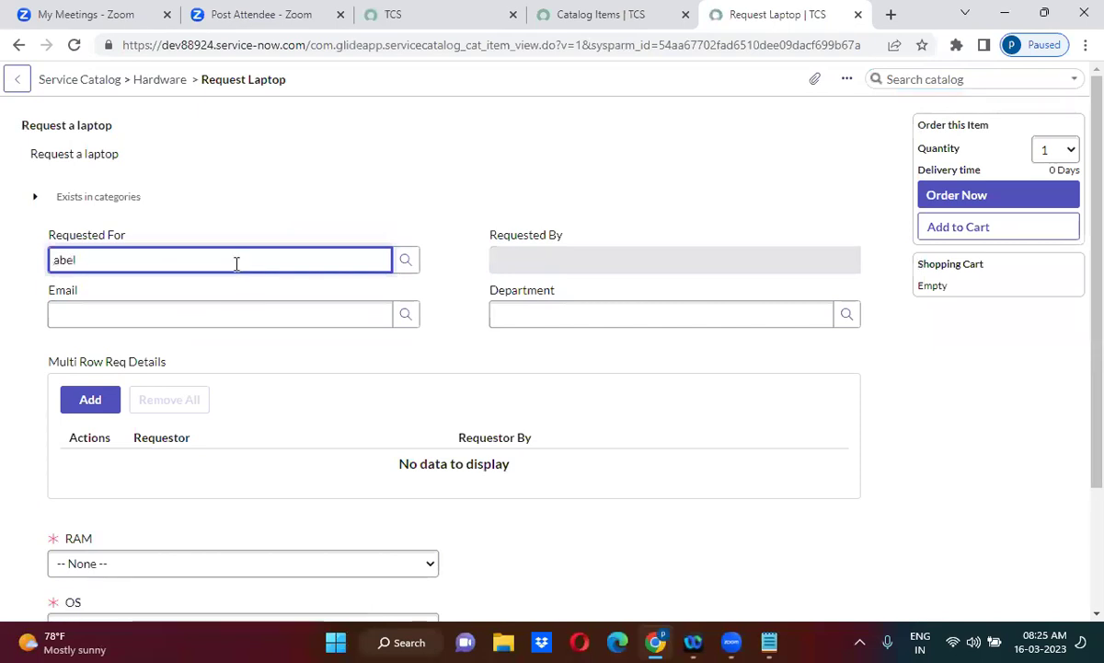
{"action": "left_click", "coordinate": [184, 294]}
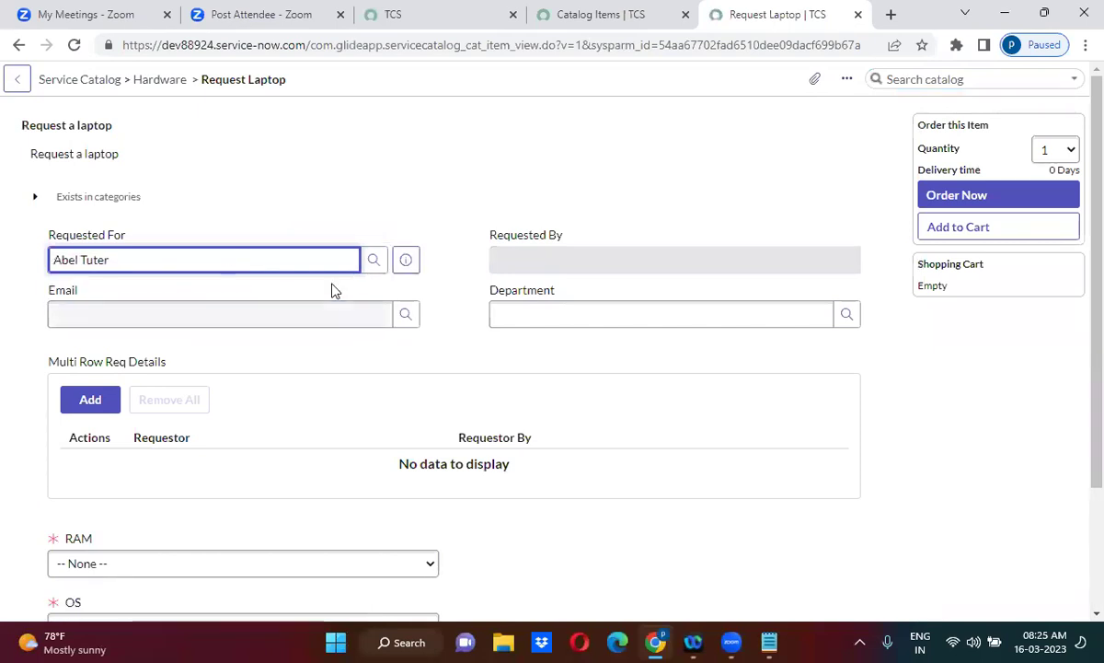
{"action": "left_click", "coordinate": [406, 260]}
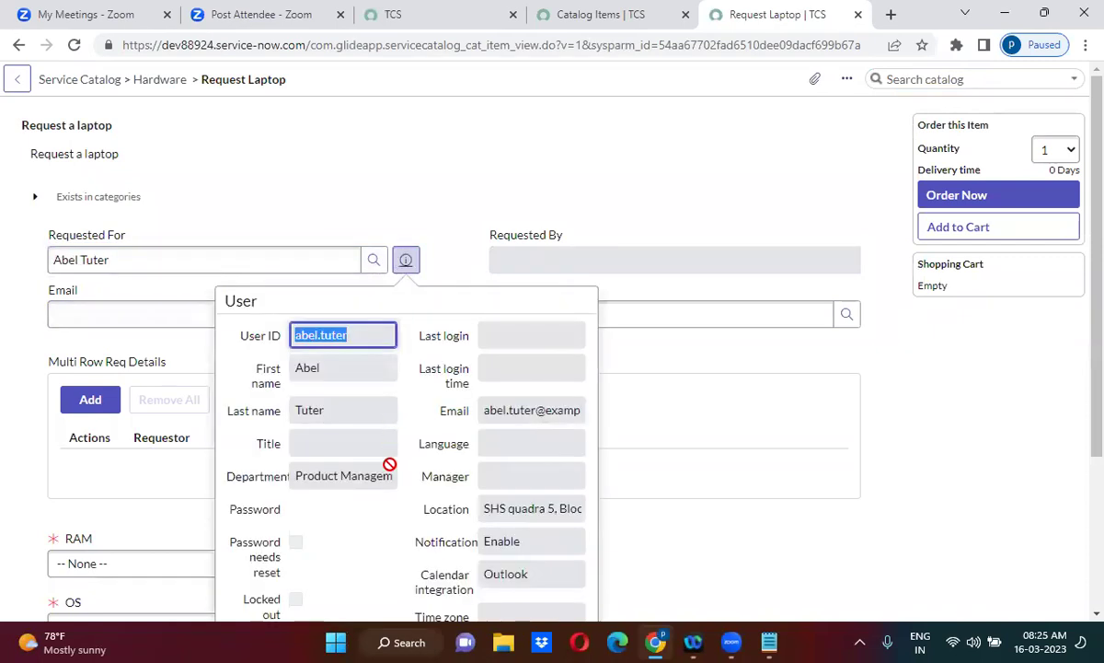
Replace the Requested For entry with a different user's name from the suggestions
{"action": "left_click", "coordinate": [155, 257]}
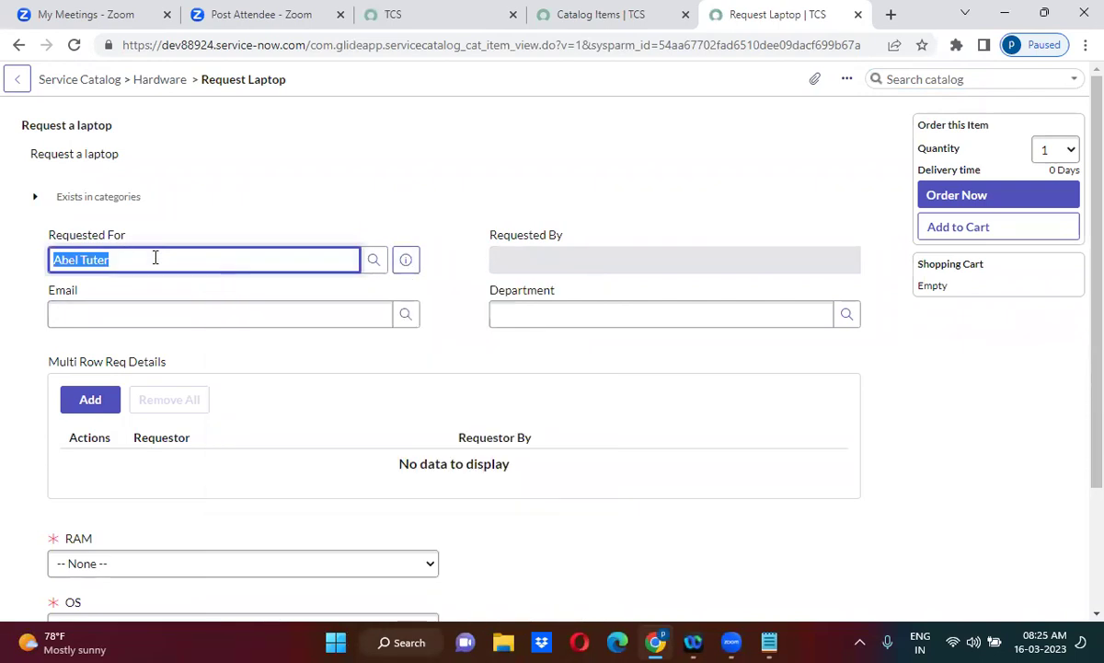
{"action": "type", "text": "uday g"}
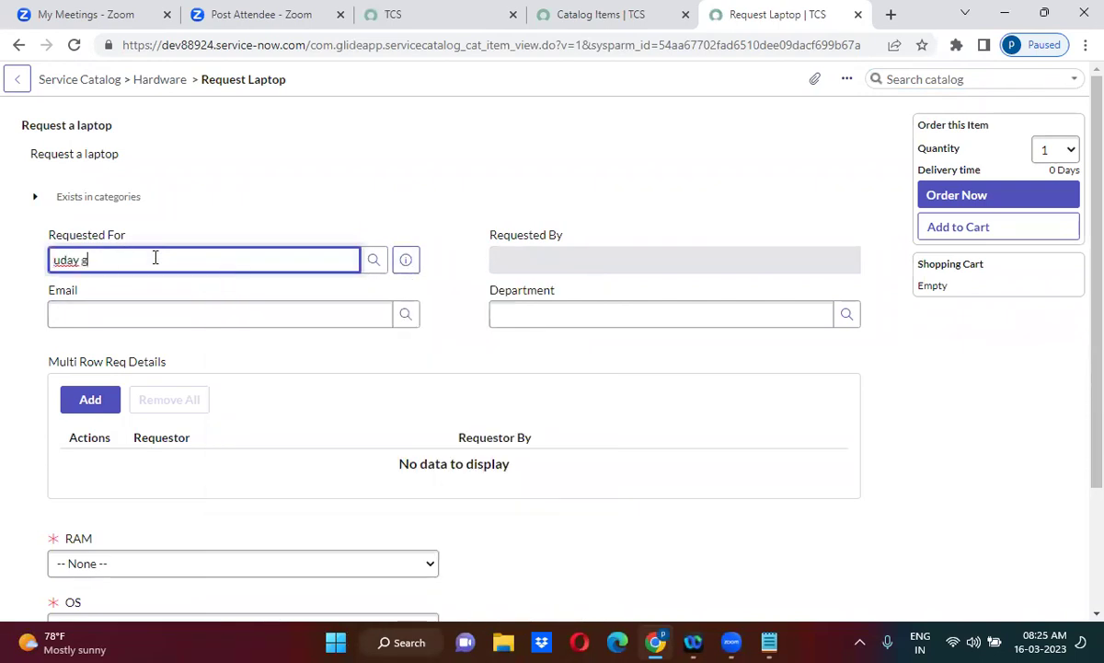
{"action": "left_click", "coordinate": [168, 296]}
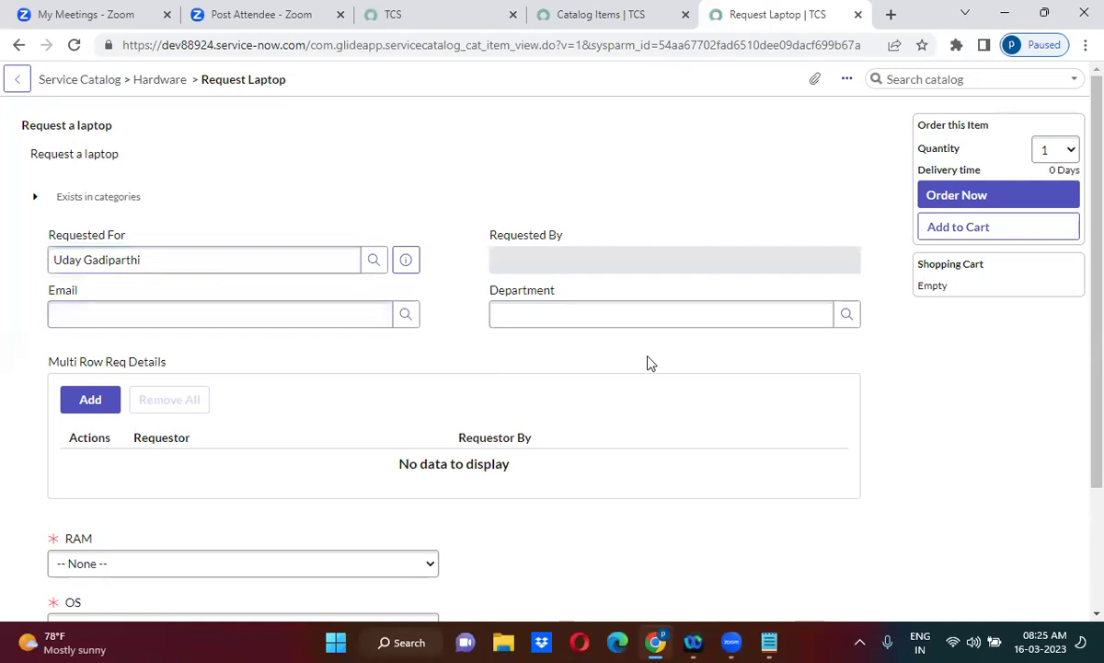
Set the laptop's RAM to 8 GB and its OS to Windows
{"action": "scroll", "coordinate": [599, 359], "scroll_direction": "down", "scroll_amount": 2}
{"action": "left_click", "coordinate": [199, 402]}
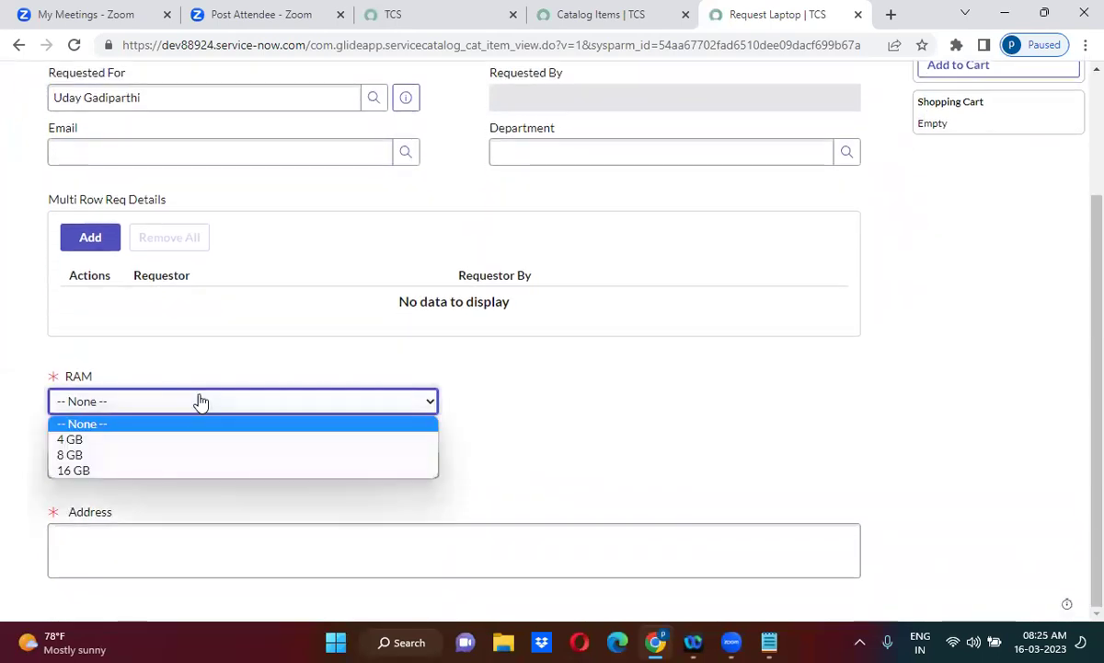
{"action": "left_click", "coordinate": [182, 454]}
{"action": "left_click", "coordinate": [180, 470]}
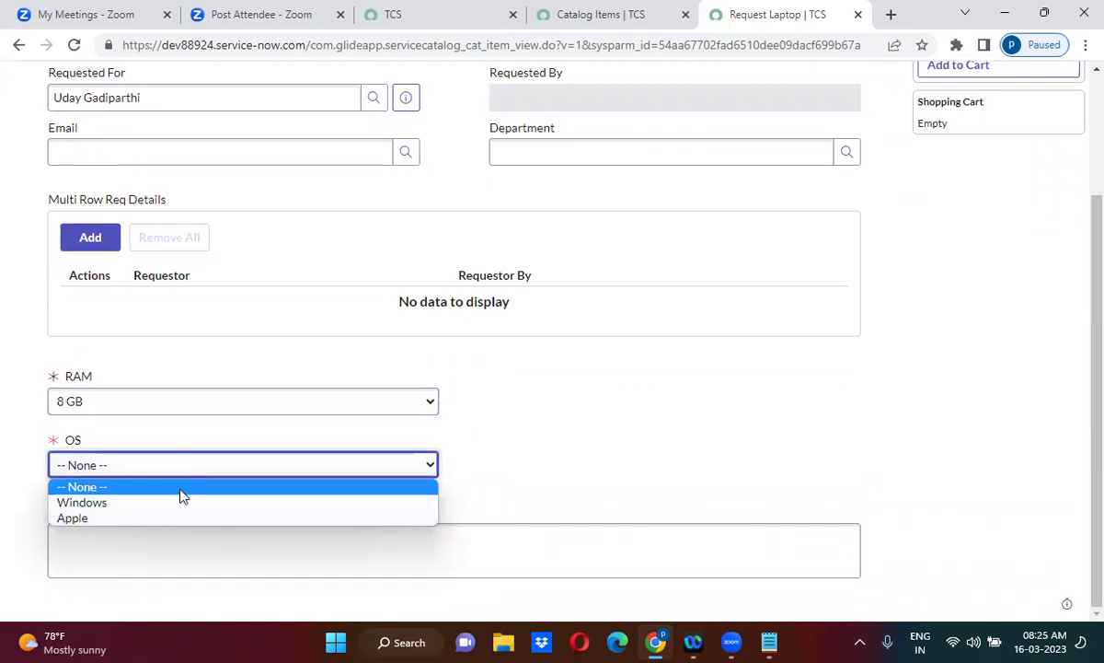
{"action": "left_click", "coordinate": [180, 504]}
Fill the Address field with placeholder text: "outputs" pasted five times, followed by long runs of i and h
{"action": "left_click", "coordinate": [184, 532]}
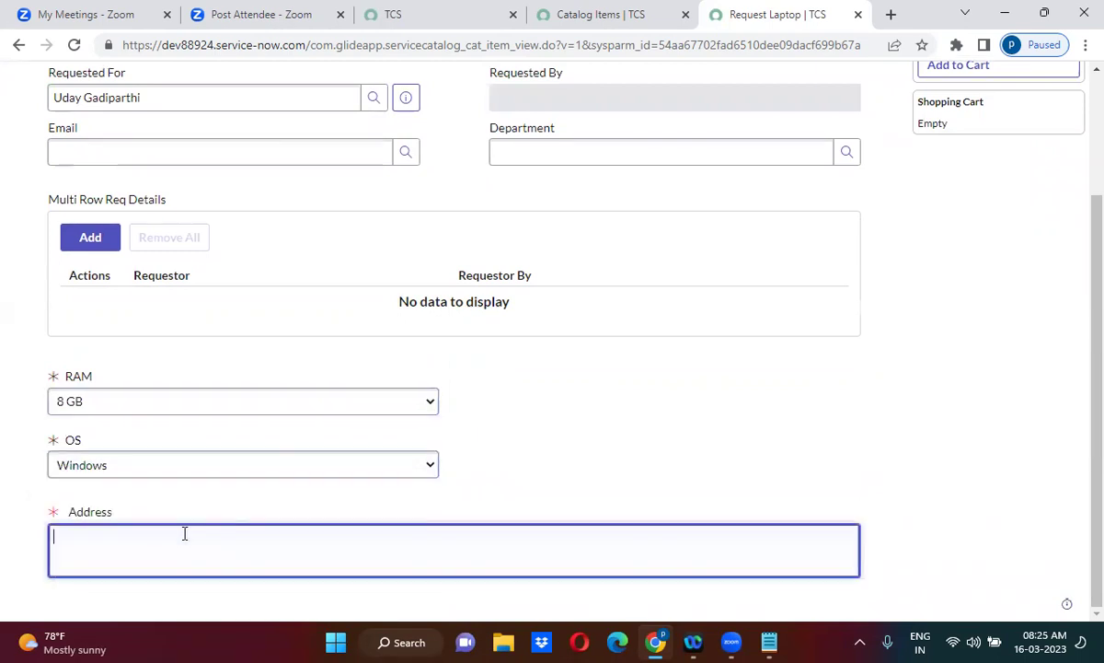
{"action": "key", "text": "ctrl+v"}
{"action": "key", "text": "ctrl+v"}
{"action": "key", "text": "ctrl+v"}
{"action": "key", "text": "ctrl+v"}
{"action": "key", "text": "ctrl+v"}
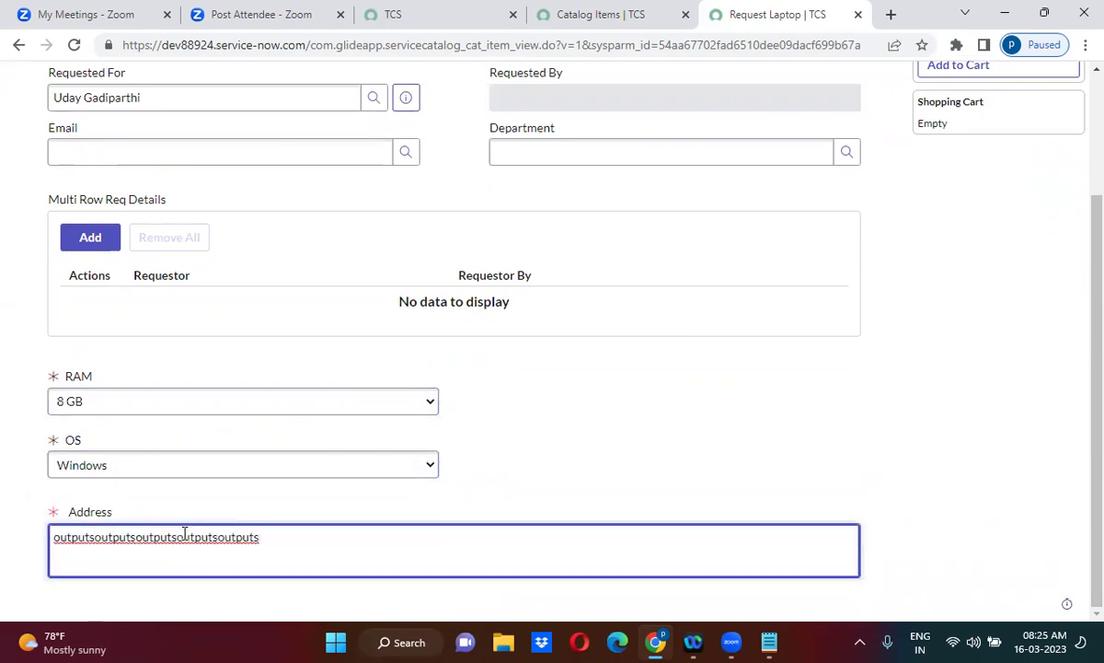
{"action": "type", "text": "iiiiiiiiiiiiiiiiiiiiiiiiiiiiiiiiiiiiiihhhhhhhhhhhhhhhhhhhhhhhhhhhhhhhhhhhhh"}
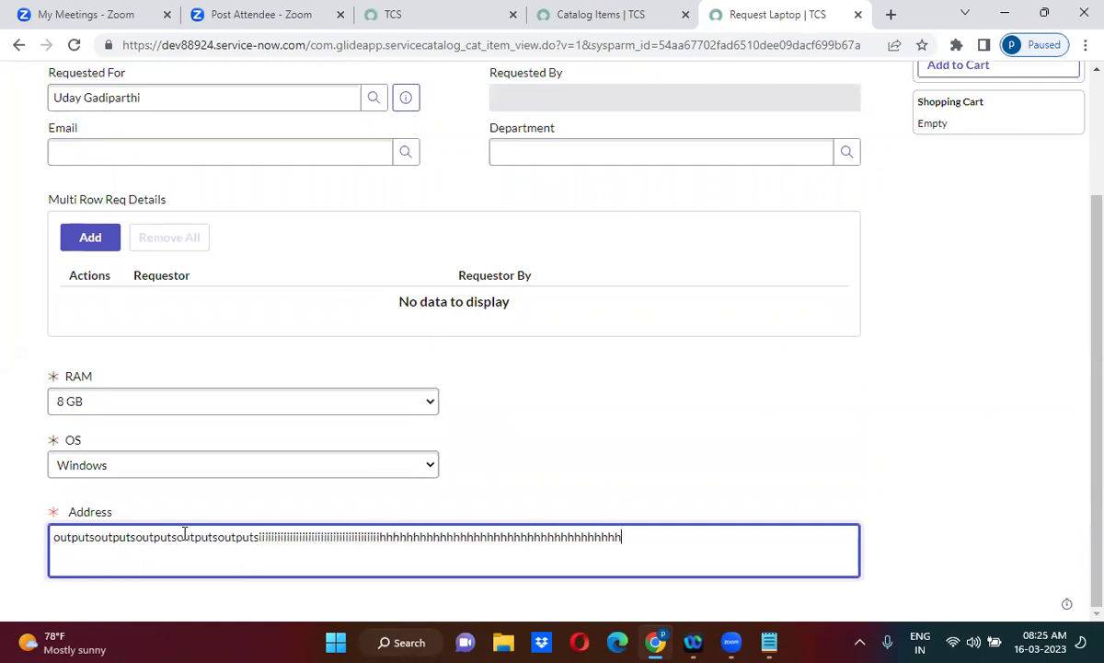
{"action": "type", "text": "hhhhhhhhhhhhhhhhhhhhhhhhhhhhhhhhhhhhhhhhhhhhhhhhhhhhhhhhhhhhhhhhhhhhhhhhhhhhhhhhhhhhhhhhh"}
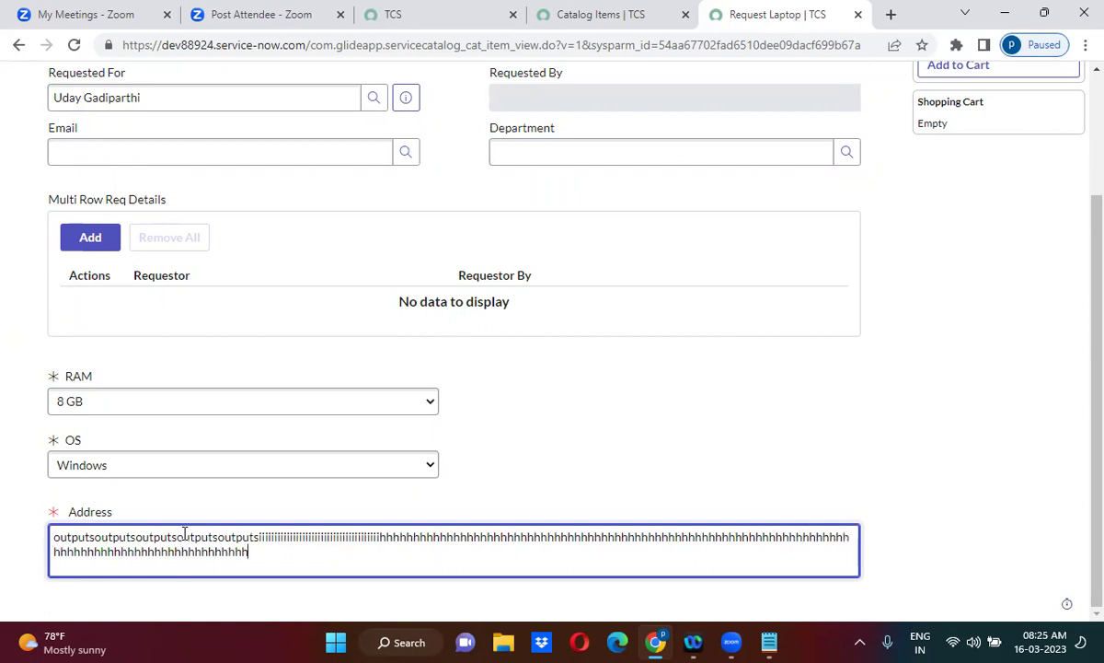
{"action": "type", "text": "hhhhhhhhhhhhhhhhhhhhhhhh"}
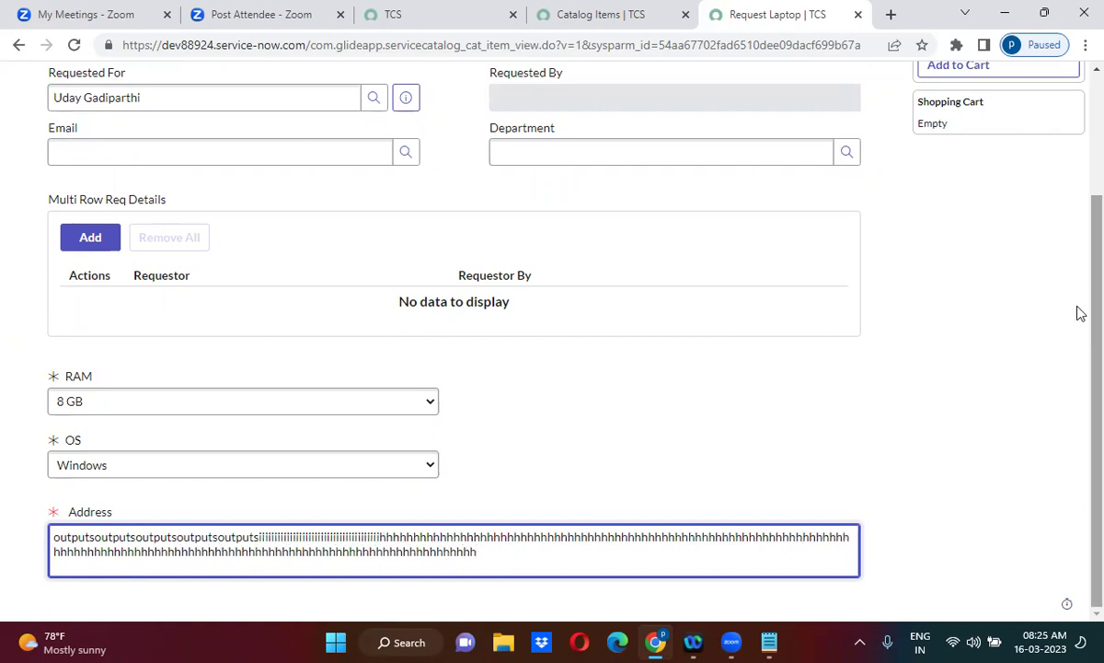
Submit the completed laptop request with Order Now
{"action": "scroll", "coordinate": [1077, 116], "scroll_direction": "up", "scroll_amount": 2}
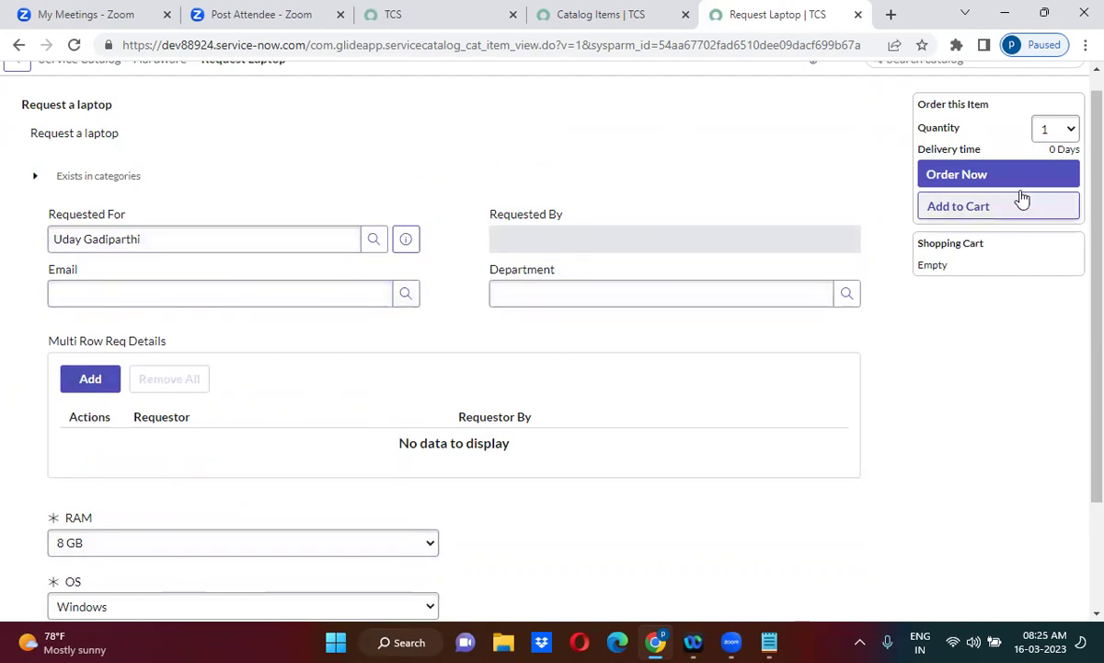
{"action": "left_click", "coordinate": [981, 177]}
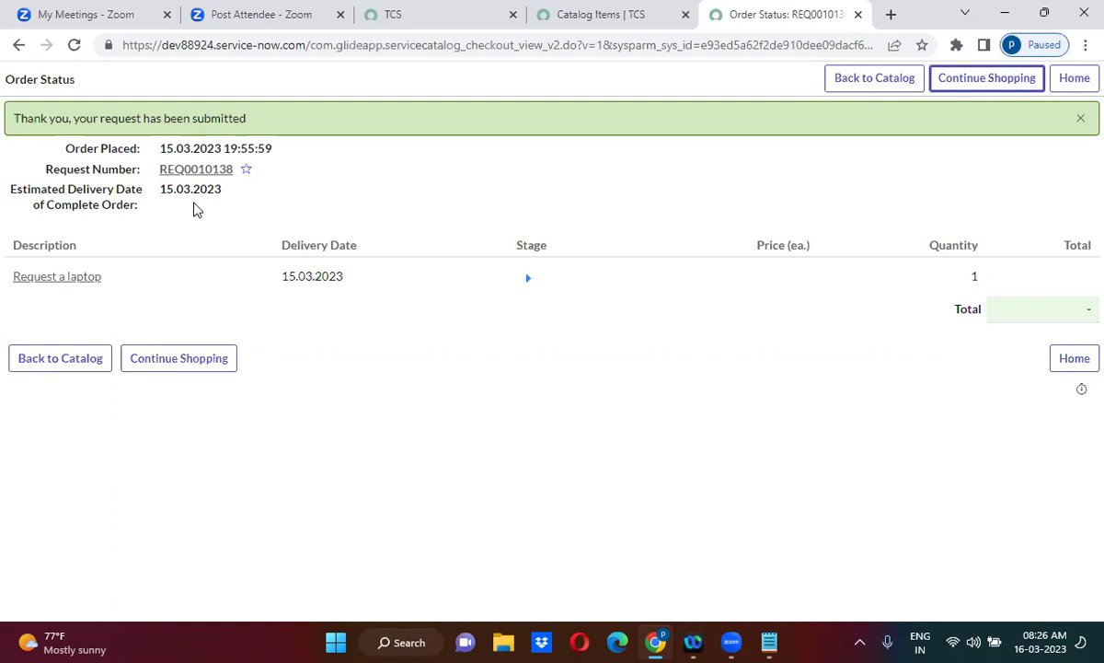
Go back from the order status page to the Request Laptop form and try ordering again
{"action": "left_click", "coordinate": [770, 642]}
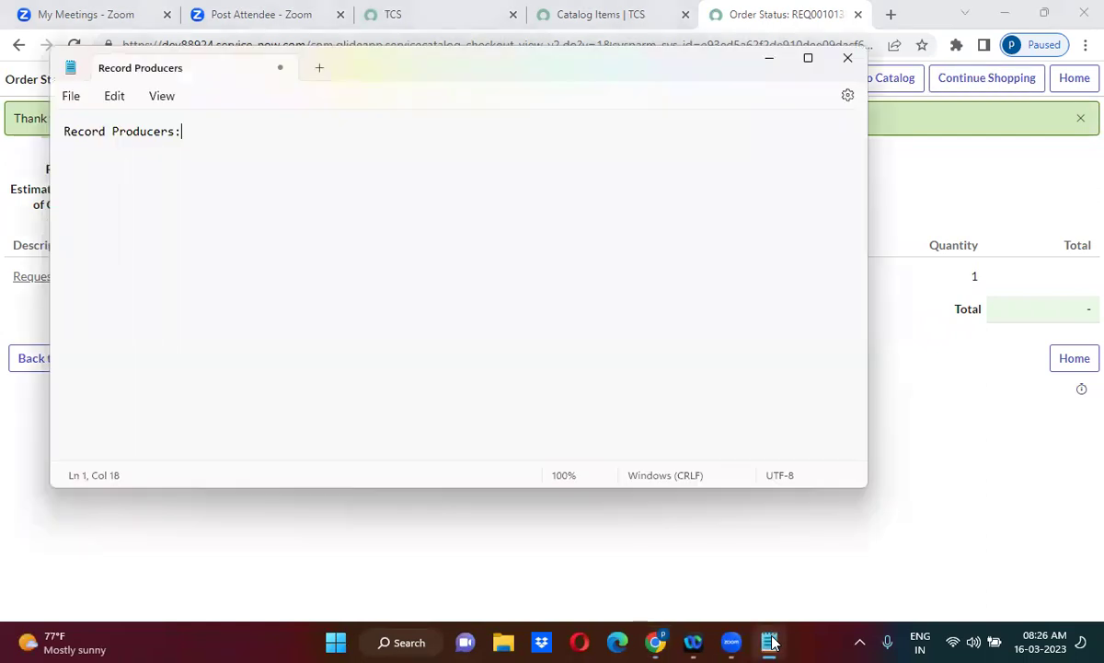
{"action": "left_click", "coordinate": [940, 214]}
{"action": "left_click", "coordinate": [20, 46]}
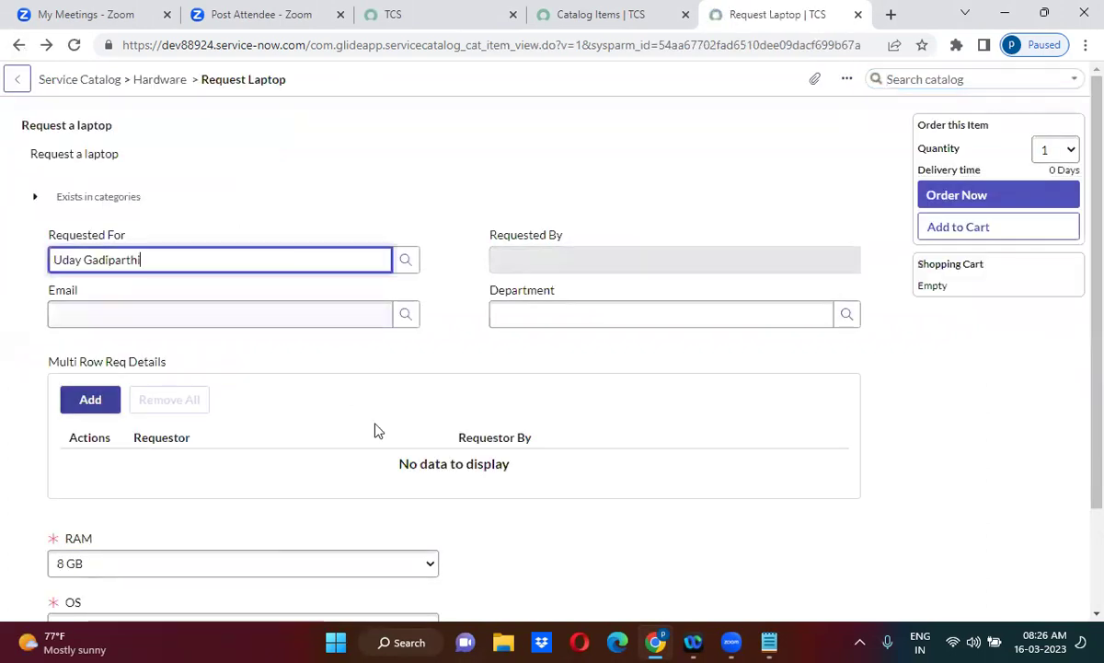
{"action": "left_click", "coordinate": [451, 191]}
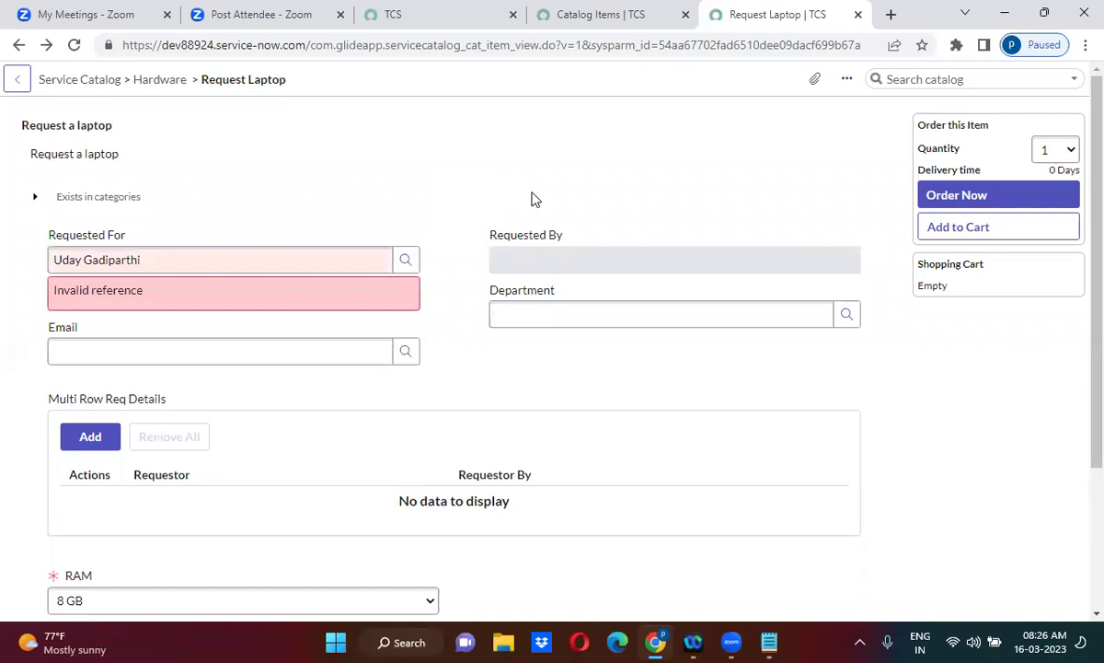
{"action": "left_click", "coordinate": [969, 202]}
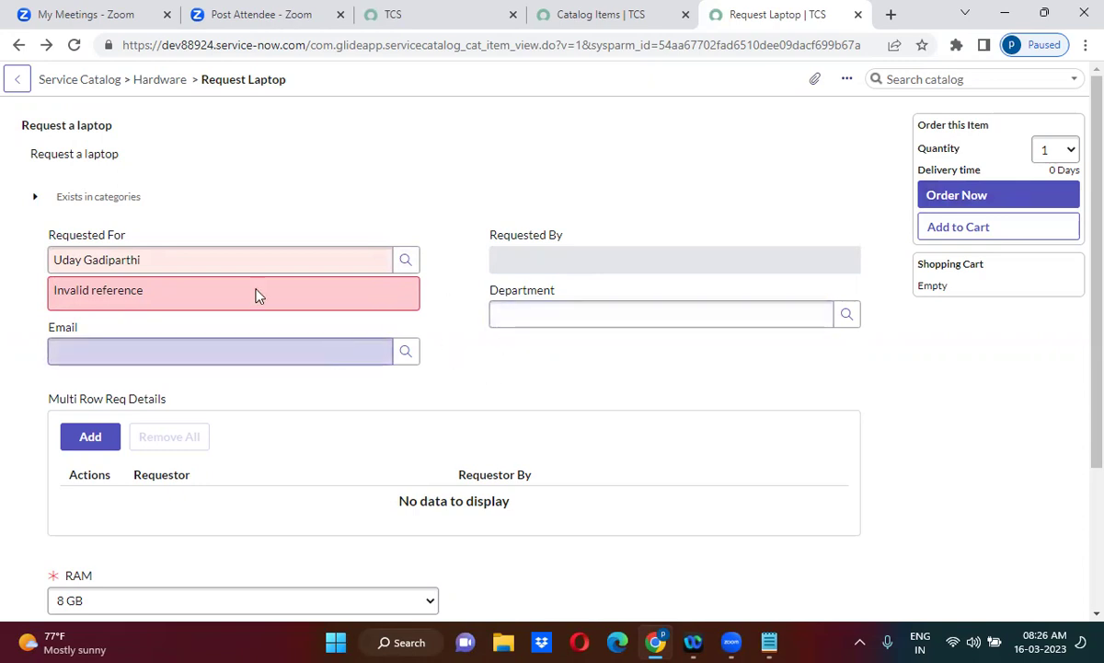
Clear the user from the Requested For field of the laptop request form
{"action": "left_click", "coordinate": [175, 260]}
{"action": "key", "text": "ctrl+a"}
{"action": "key", "text": "BackSpace"}
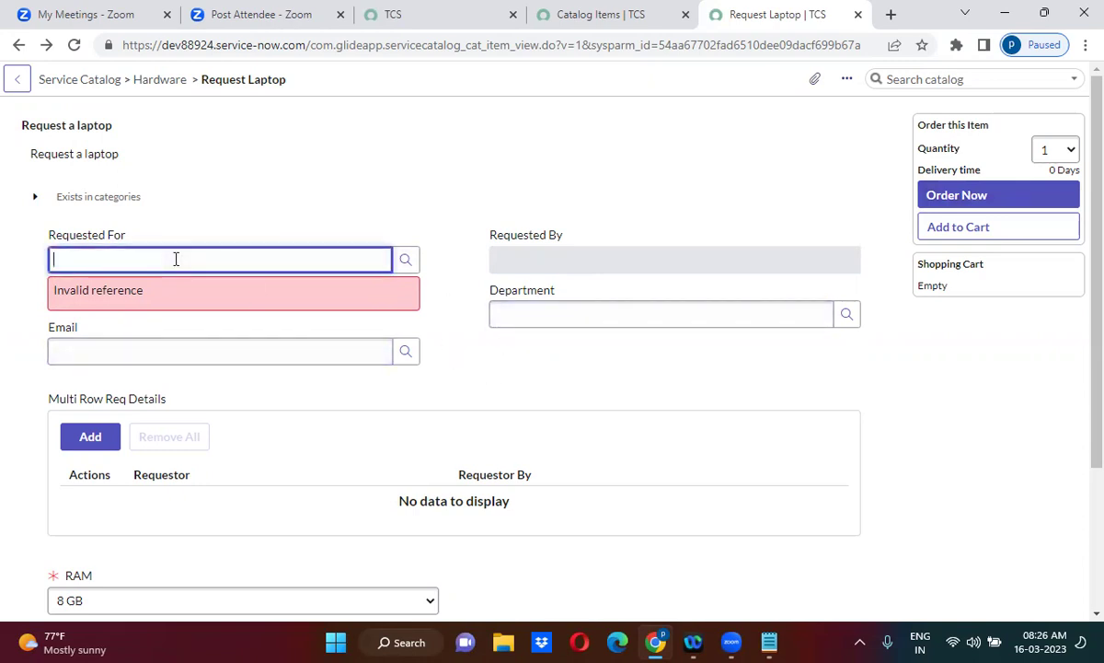
{"action": "left_click", "coordinate": [457, 160]}
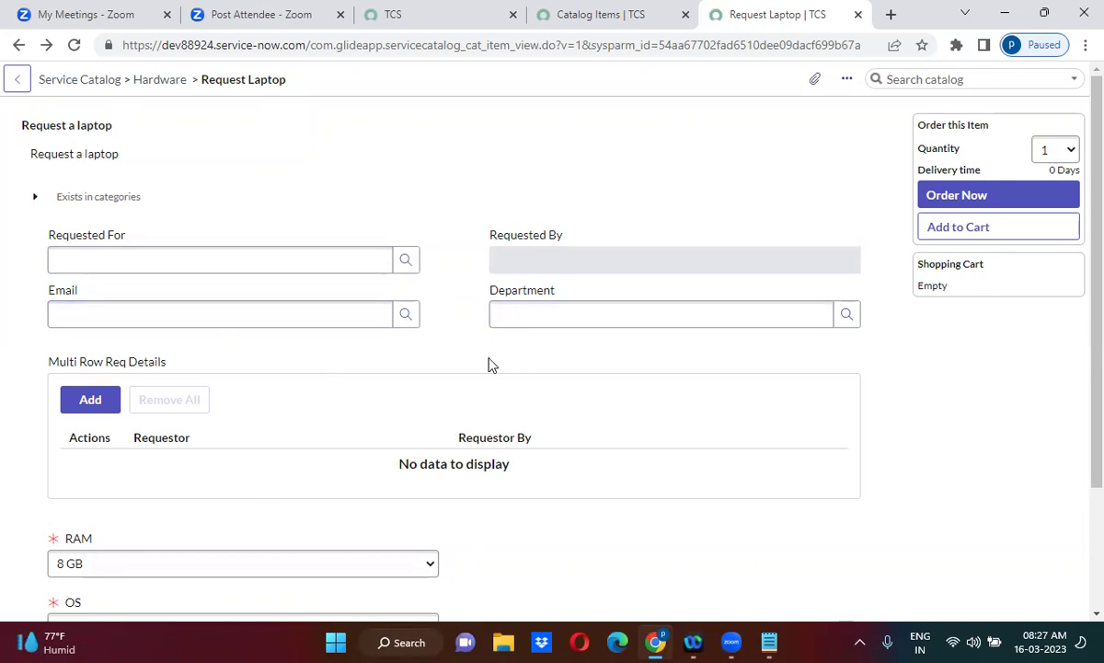
{"action": "scroll", "coordinate": [464, 366], "scroll_direction": "down", "scroll_amount": 2}
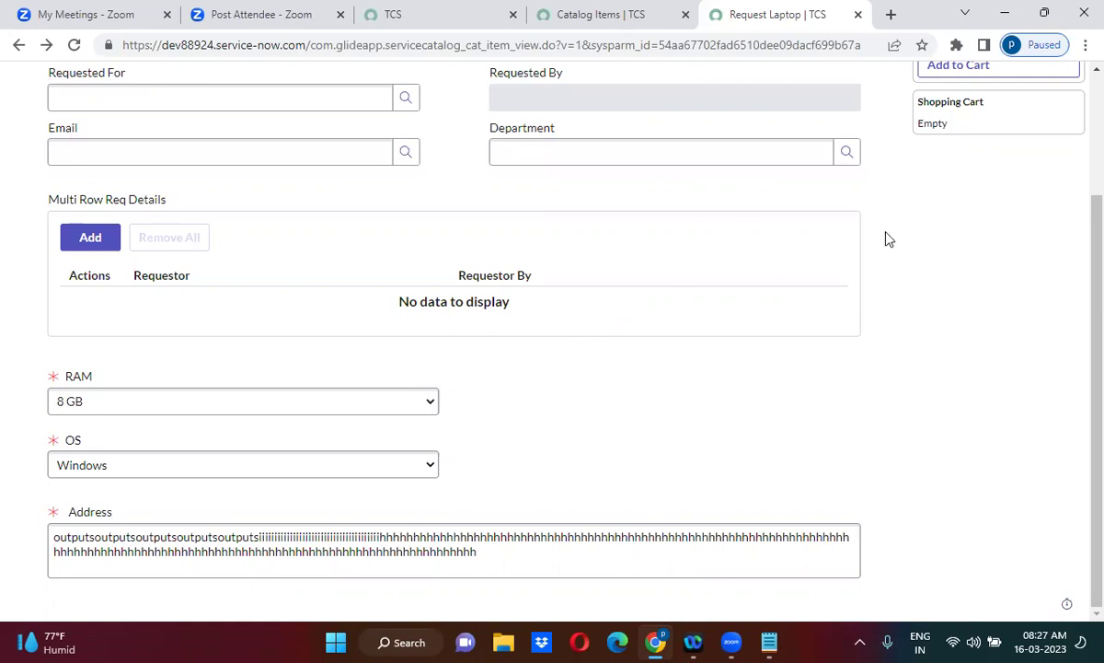
{"action": "scroll", "coordinate": [1081, 98], "scroll_direction": "up", "scroll_amount": 2}
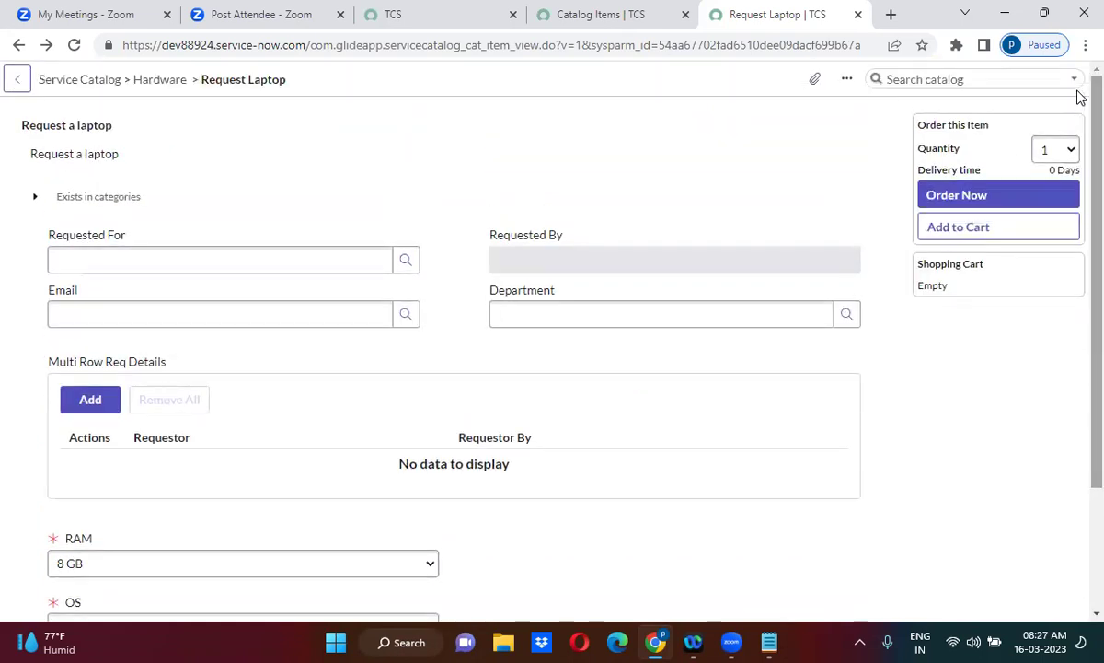
{"action": "scroll", "coordinate": [1079, 194], "scroll_direction": "down", "scroll_amount": 2}
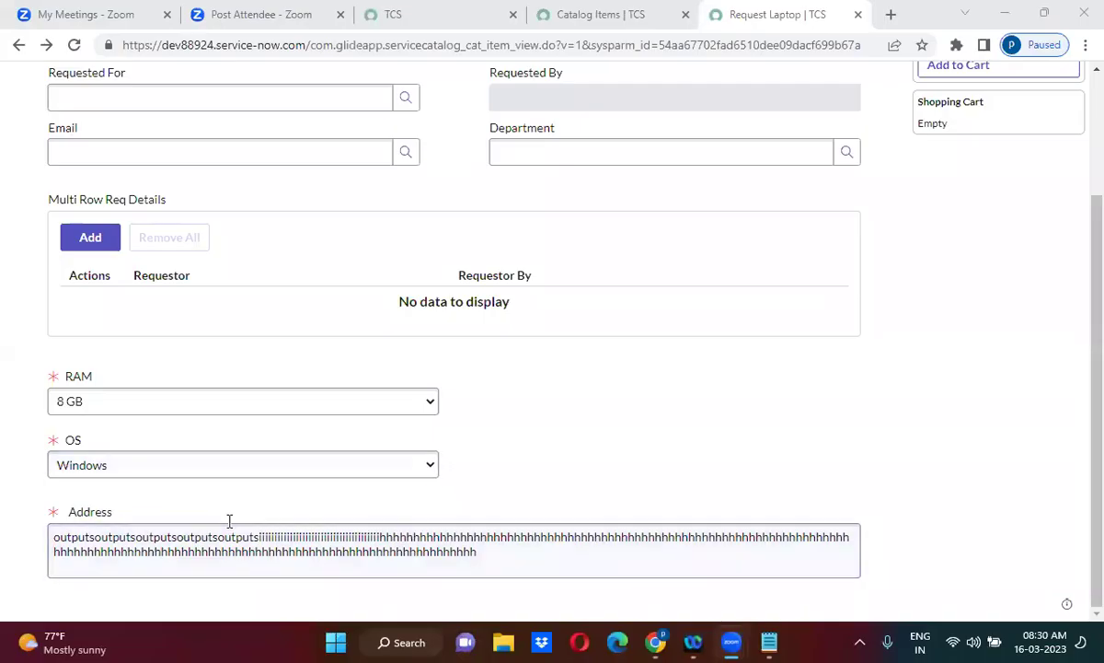
{"action": "left_click", "coordinate": [632, 353]}
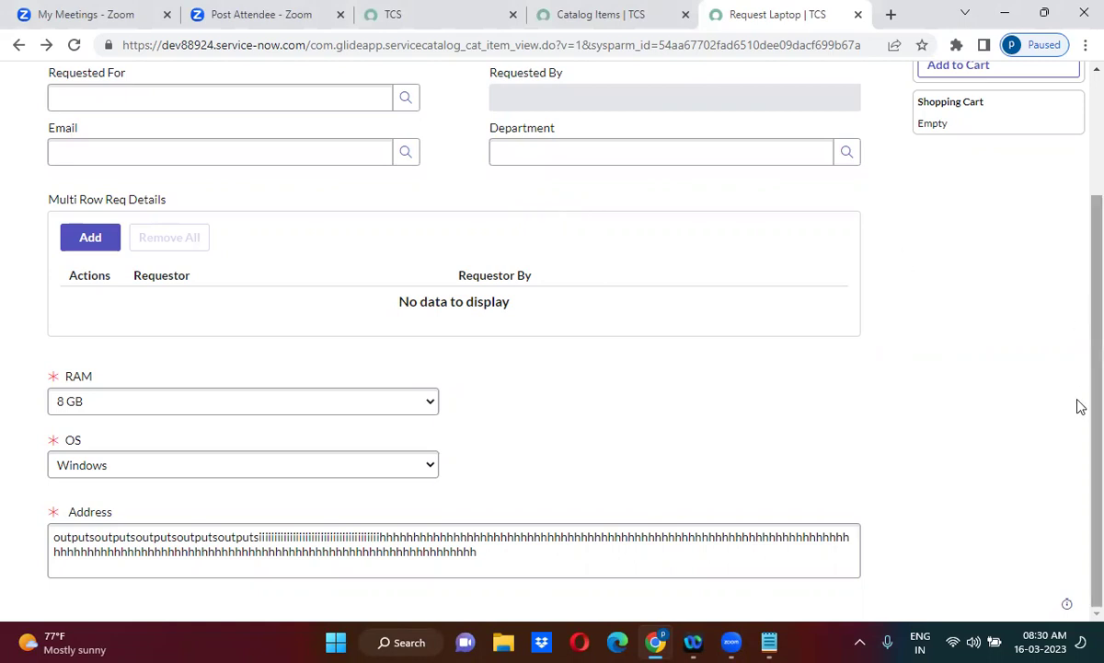
{"action": "left_click_drag", "start_coordinate": [1081, 419], "coordinate": [1077, 301]}
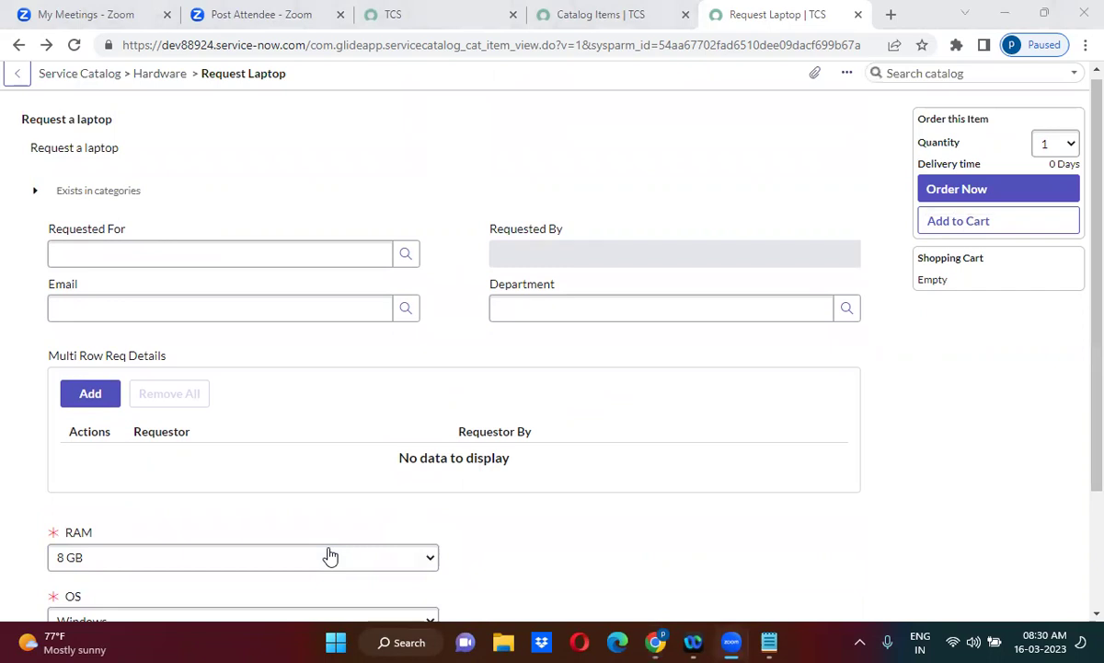
{"action": "left_click", "coordinate": [622, 183]}
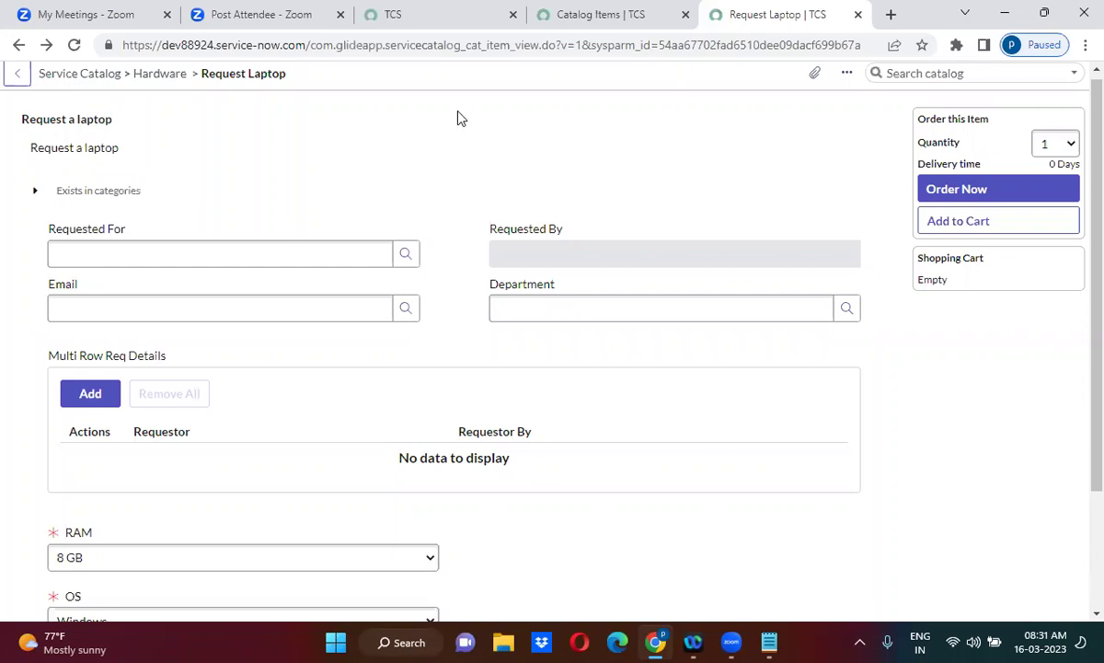
Return to the TCS home page and replace the application navigator's filter text with a new search beginning "re"
{"action": "left_click", "coordinate": [422, 9]}
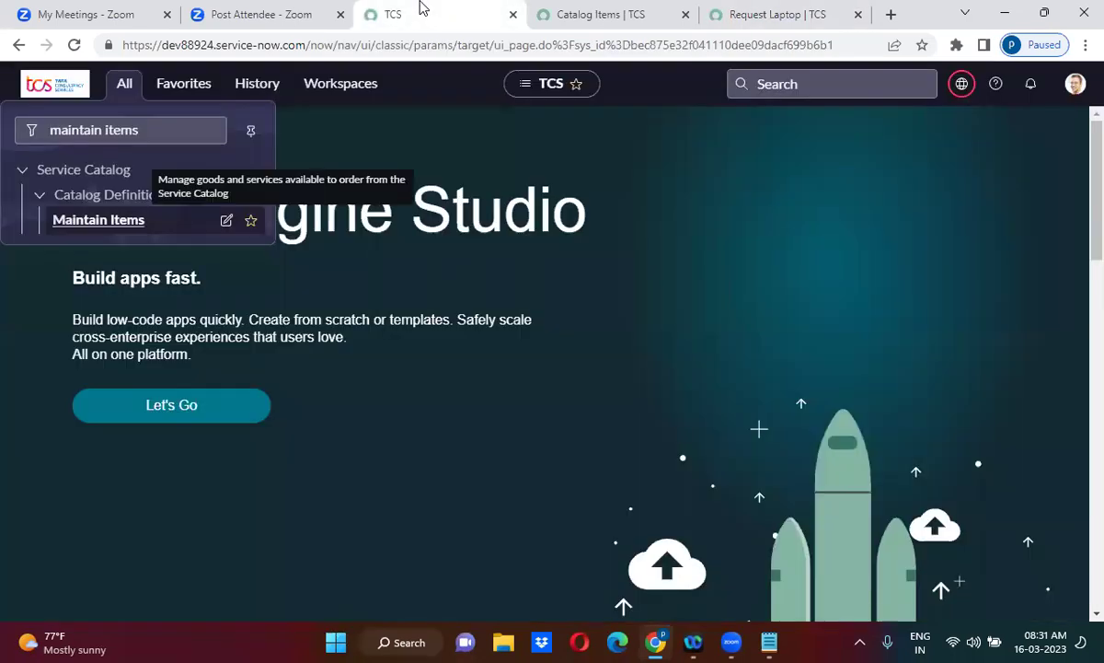
{"action": "triple_click", "coordinate": [136, 130]}
{"action": "type", "text": "re"}
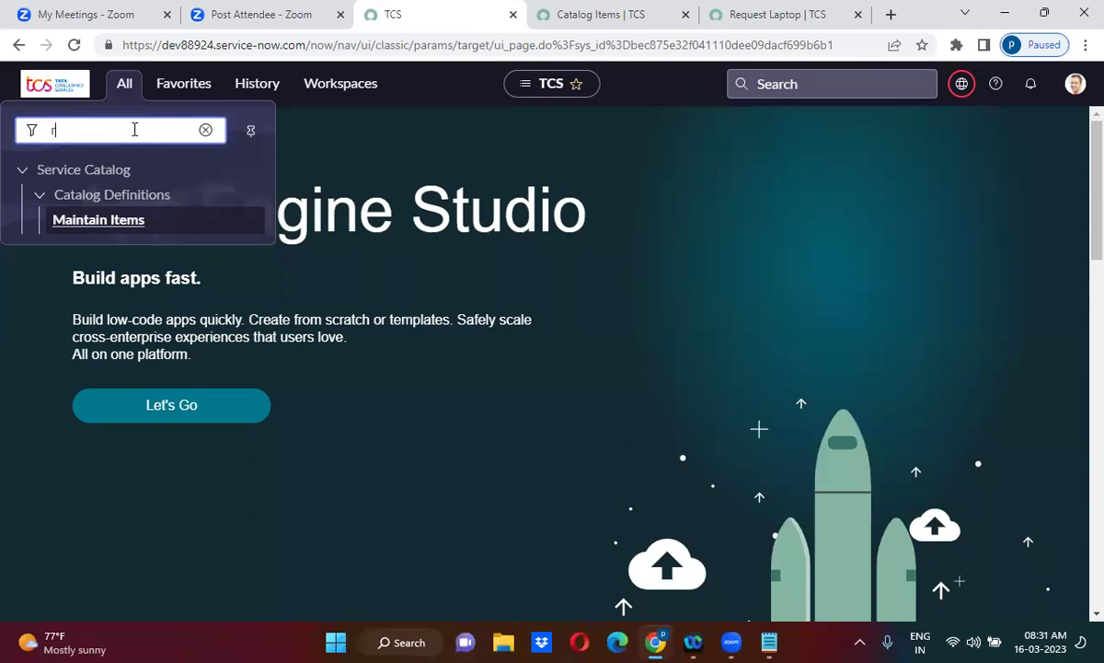